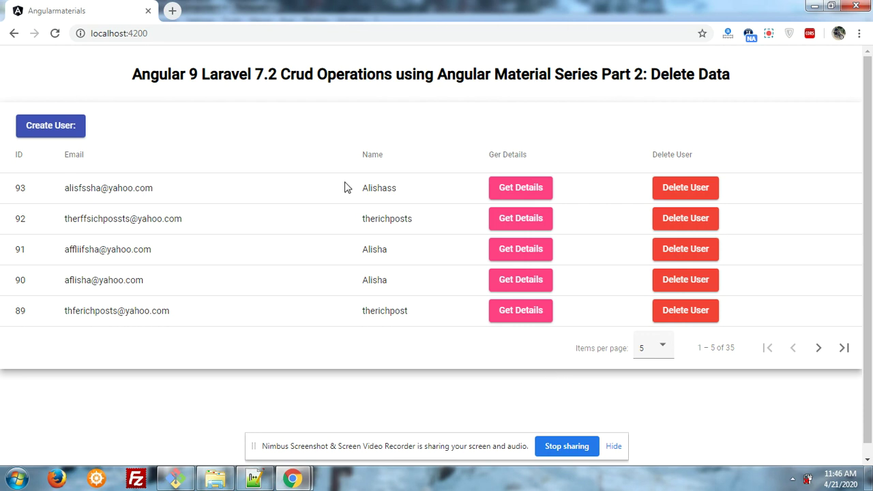
click(70, 129)
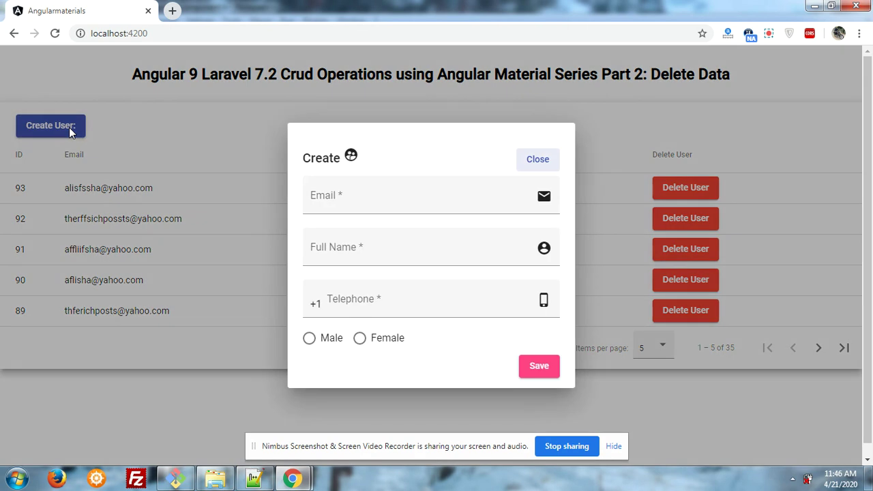
click(357, 201)
click(356, 216)
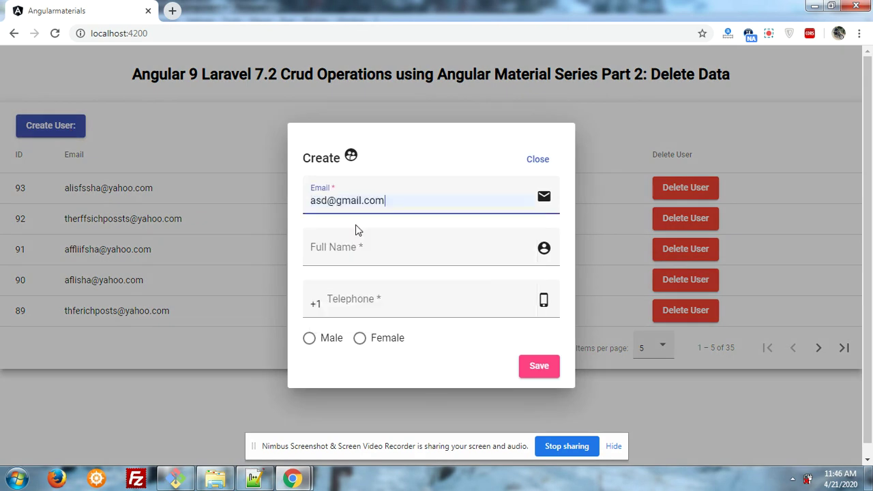
double_click(322, 201)
text(00)
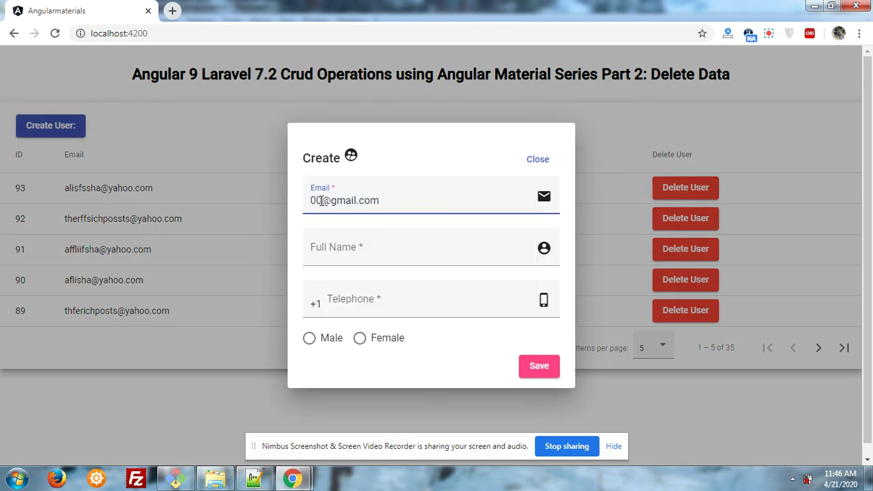
text(ds0s00sfdf)
click(327, 249)
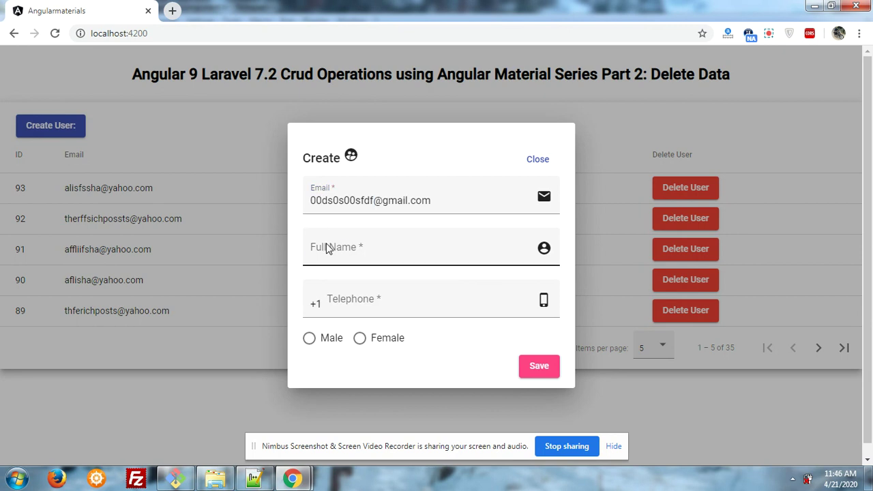
click(327, 277)
text(Ajay)
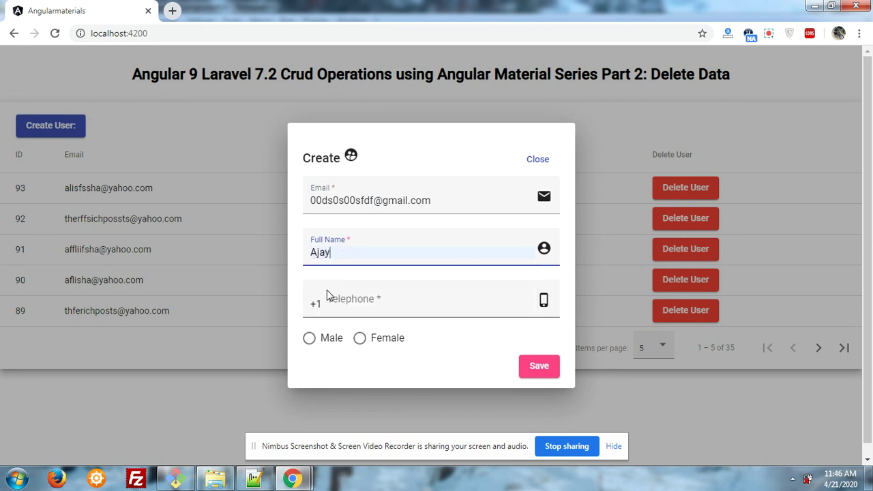
click(328, 300)
click(331, 328)
text(555-555-5555)
click(322, 341)
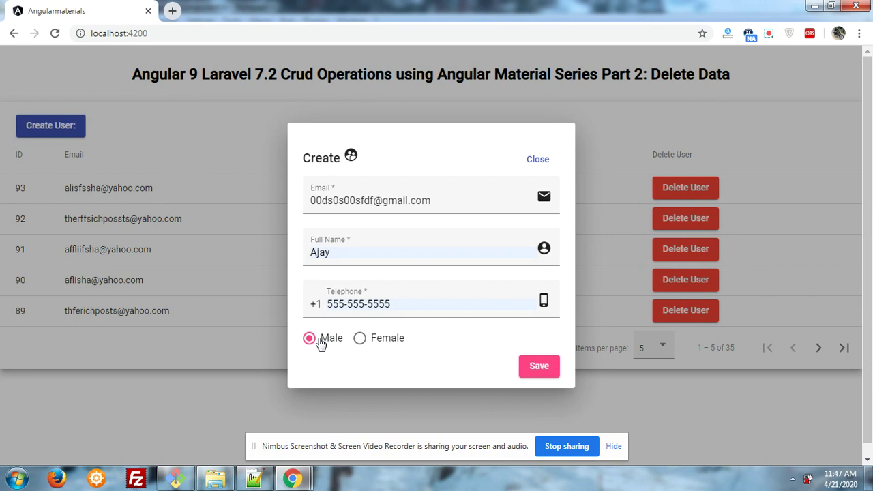
click(532, 368)
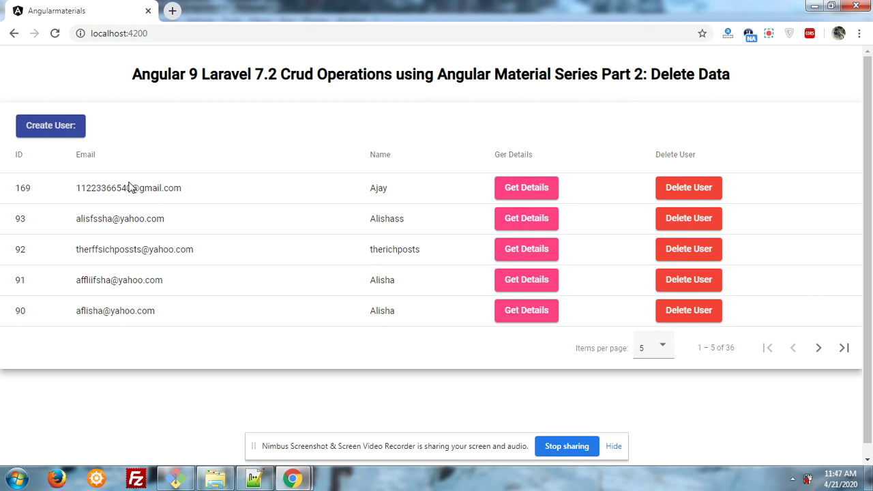
Delete the top user in the table and confirm with Yes.
click(672, 191)
click(457, 305)
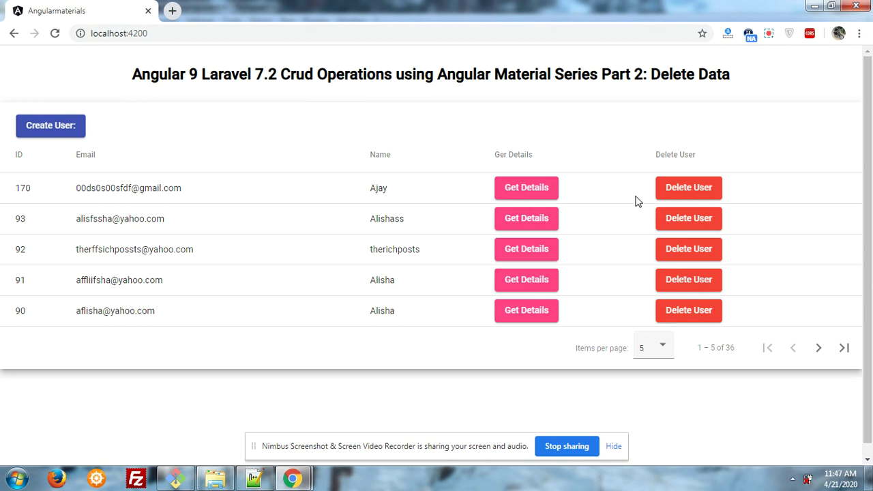
Delete users 170, 92 and 90, confirming each deletion with Yes.
click(671, 194)
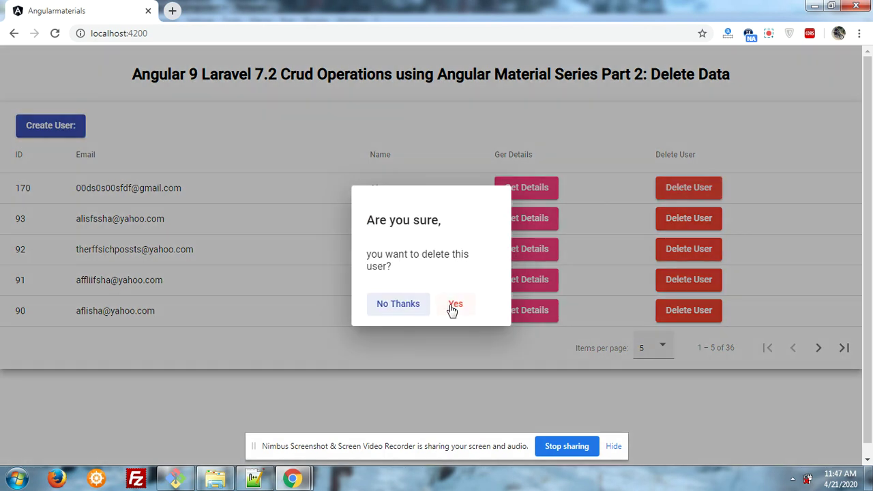
click(450, 305)
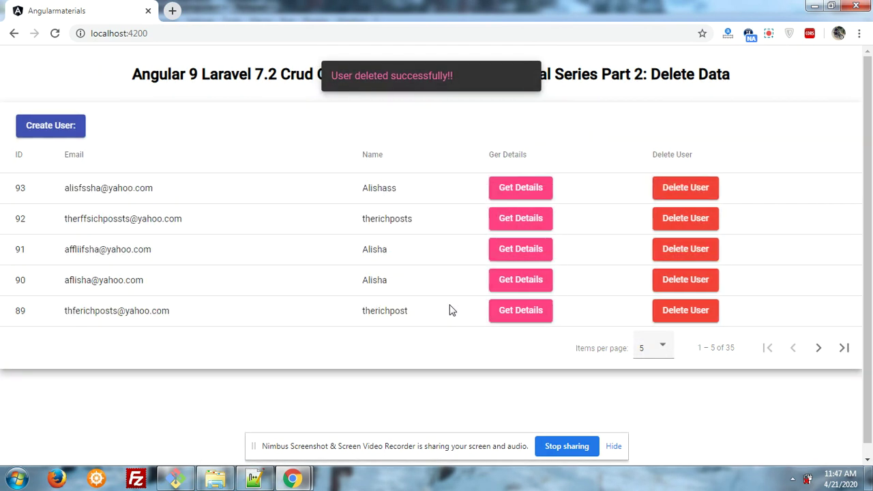
click(669, 222)
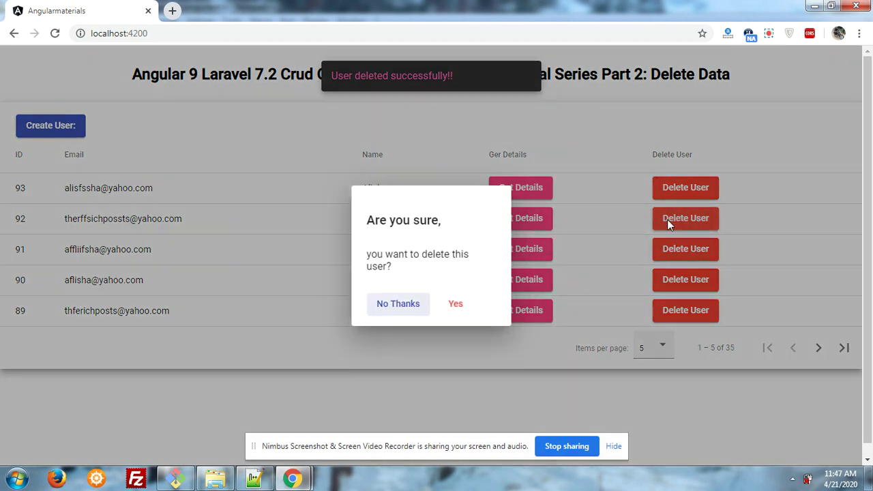
click(455, 309)
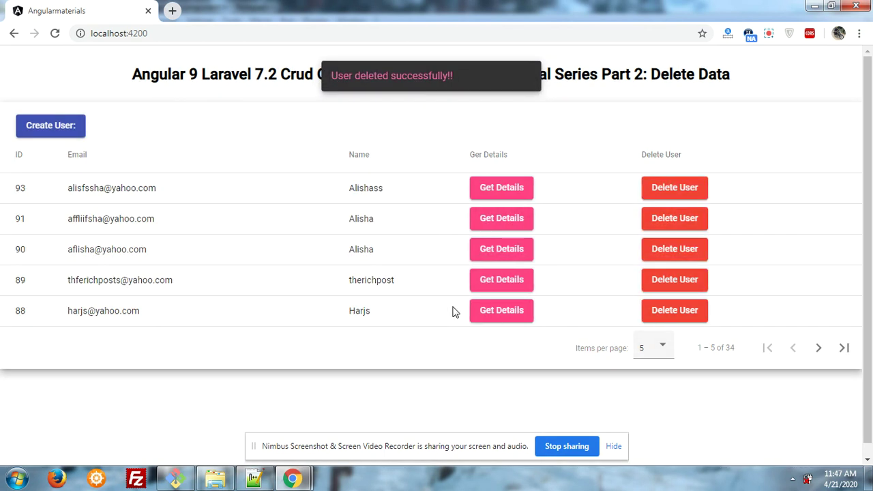
click(660, 251)
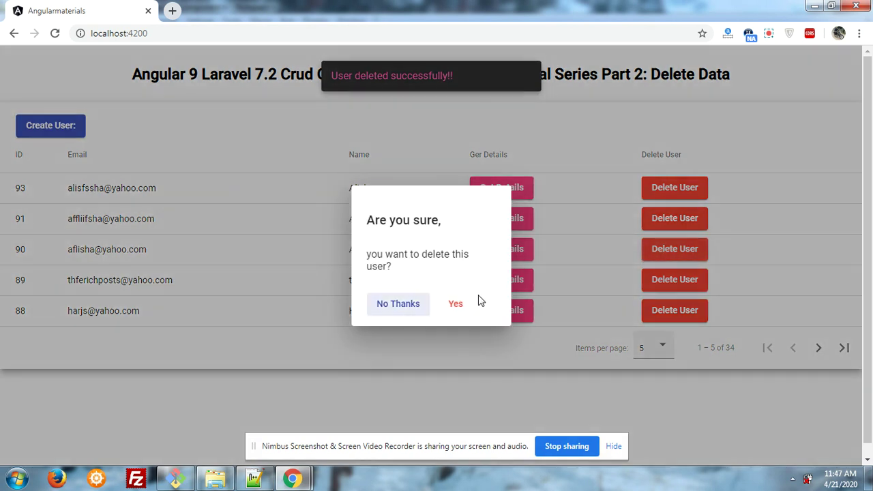
click(460, 304)
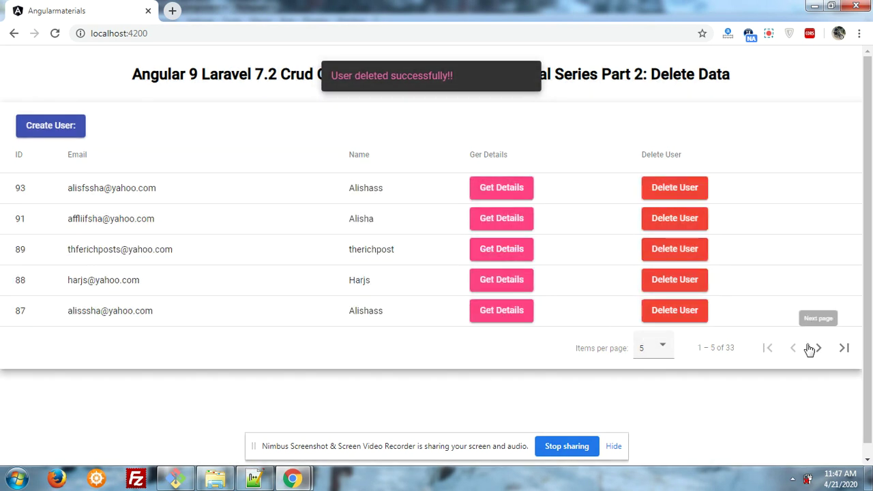
Delete user 58 from the last page, then go back to the first page.
click(843, 349)
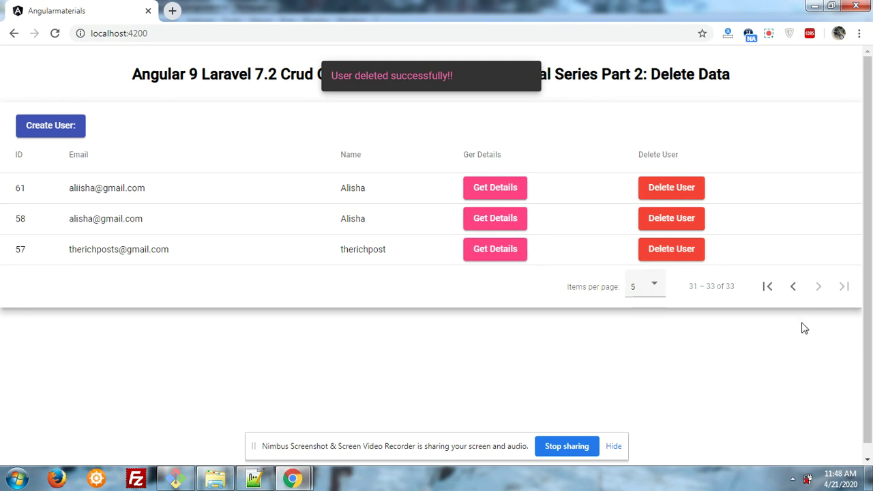
click(667, 218)
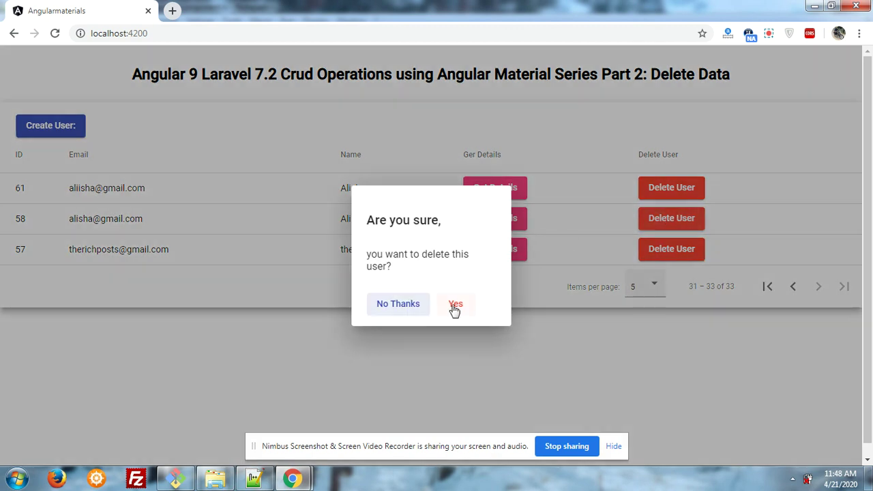
click(454, 308)
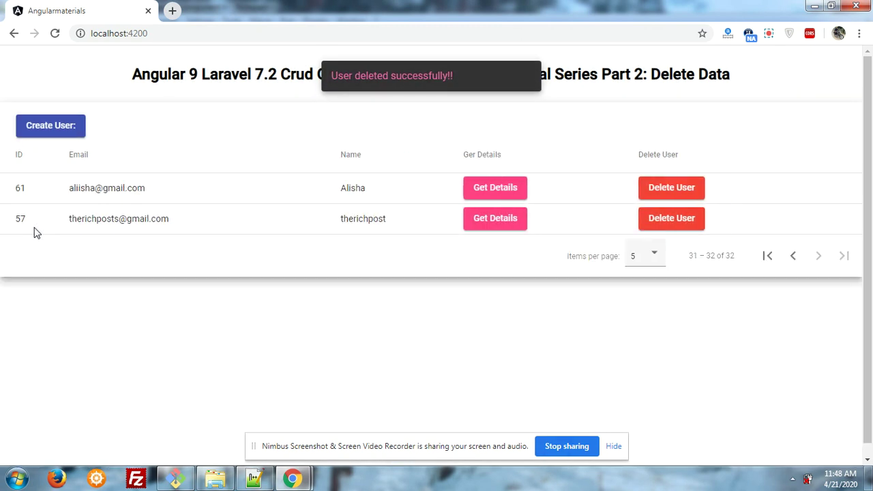
click(764, 261)
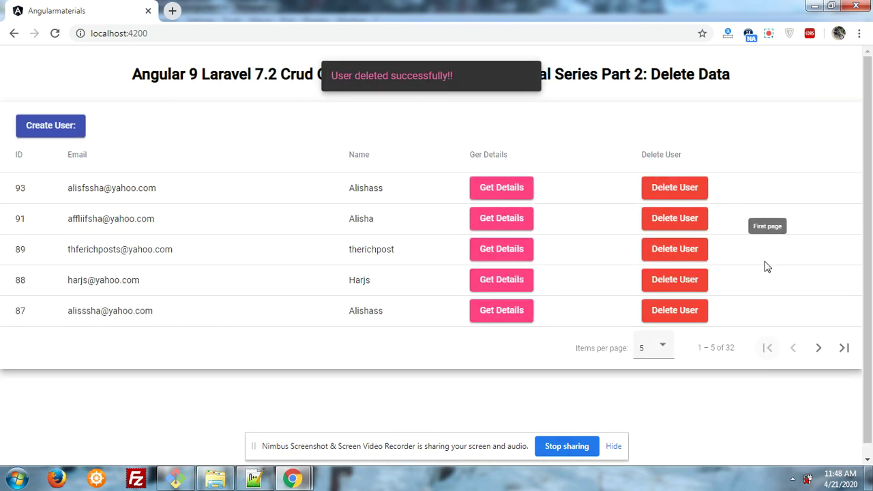
click(81, 129)
click(334, 203)
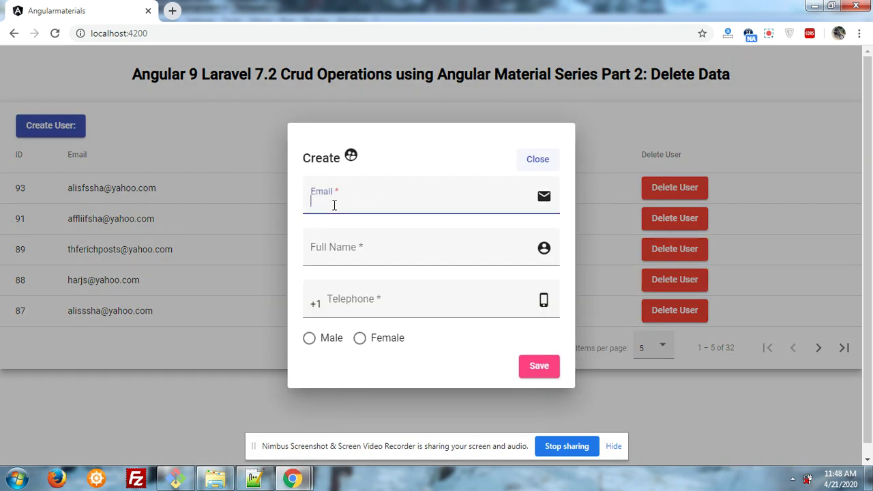
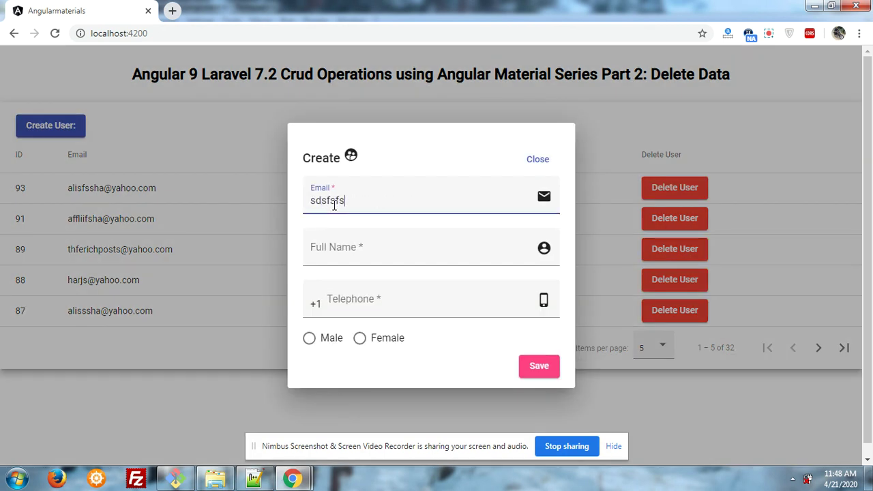
double_click(334, 203)
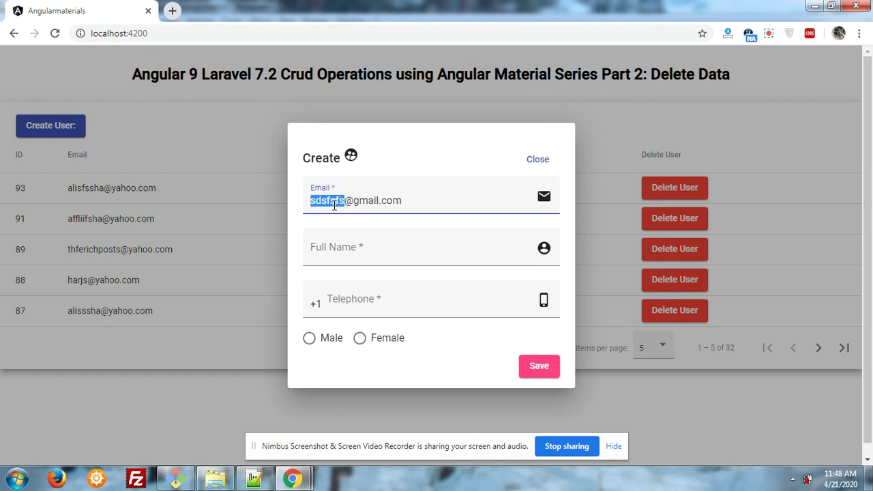
text(11122)
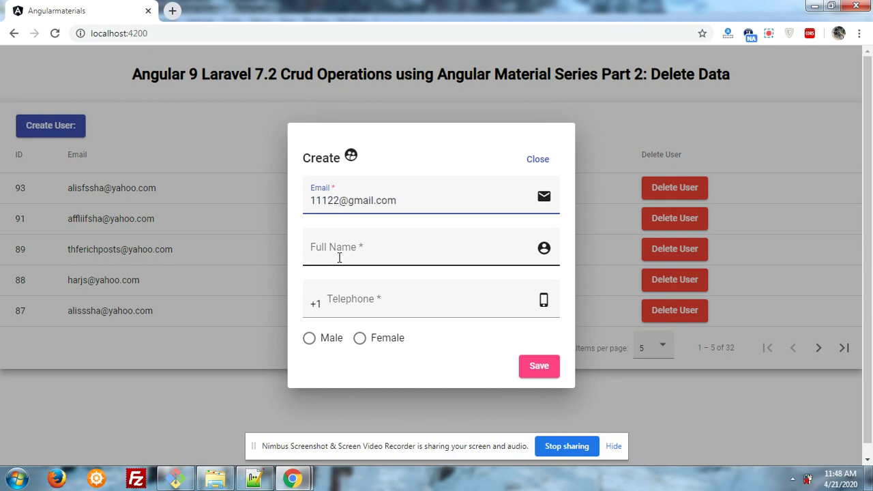
click(339, 258)
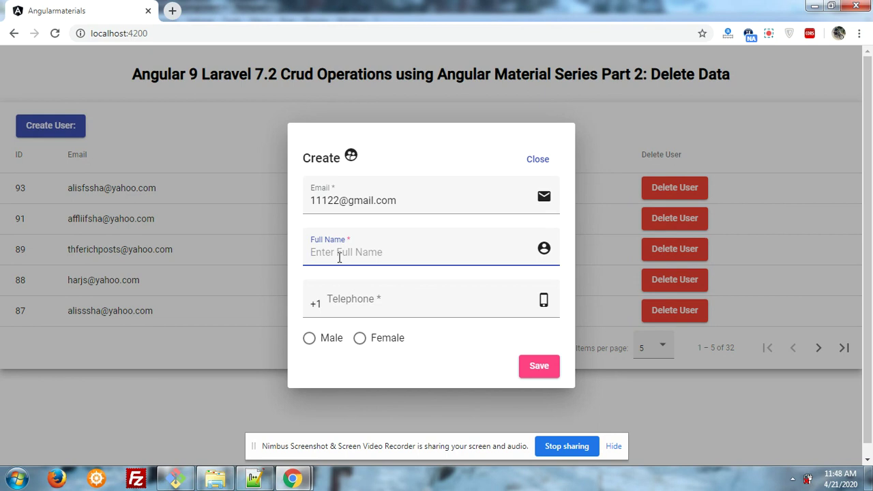
text(sdfsffsdf)
click(342, 301)
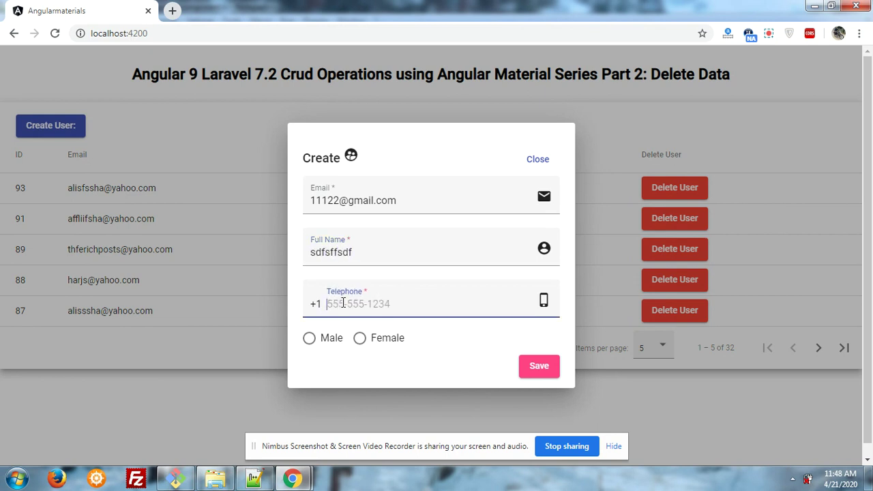
text(111-111-)
text(1111)
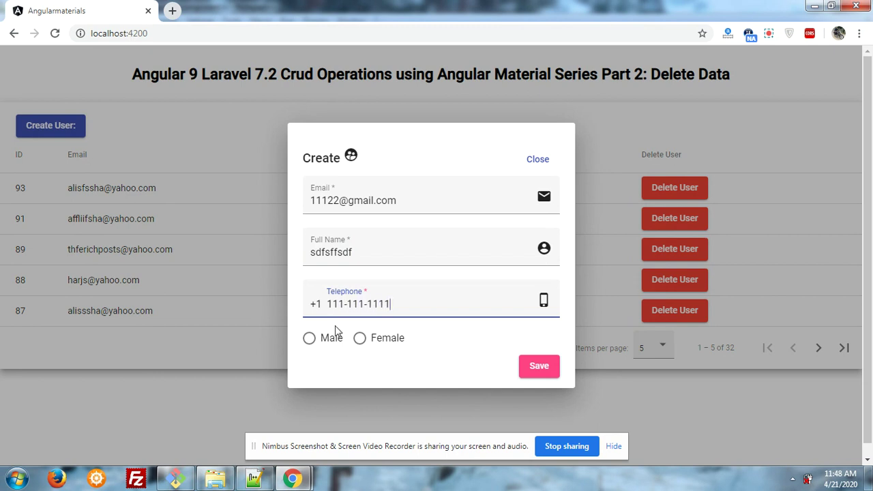
click(334, 338)
click(538, 365)
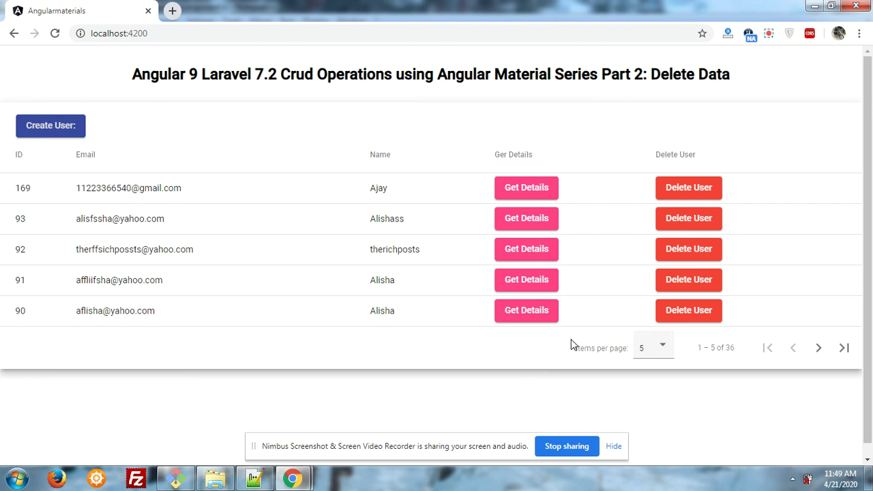
Delete the top user, 169, confirming with Yes.
click(679, 191)
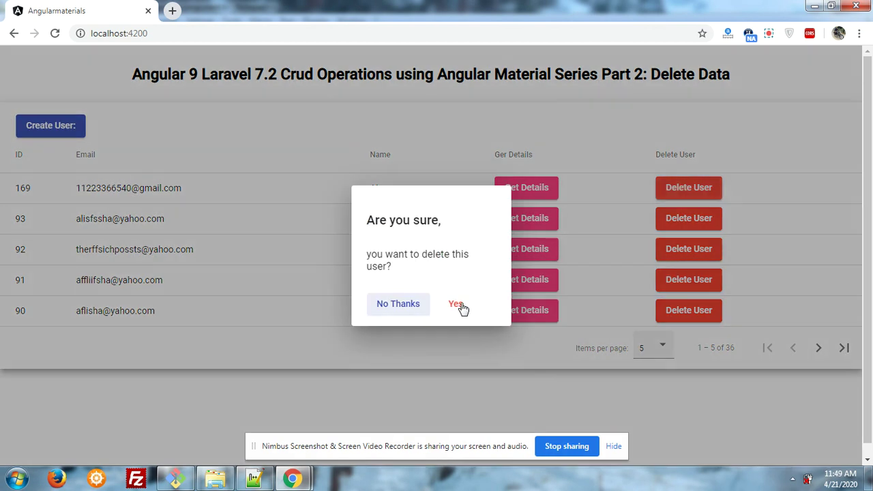
click(460, 305)
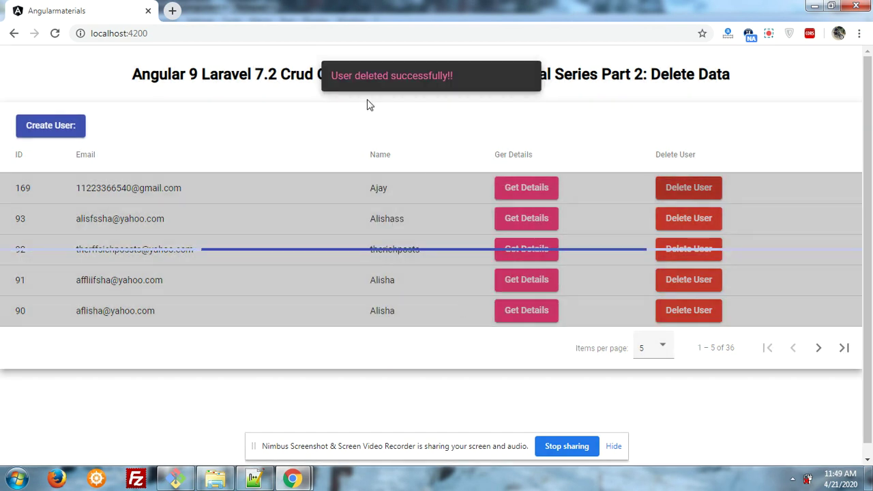